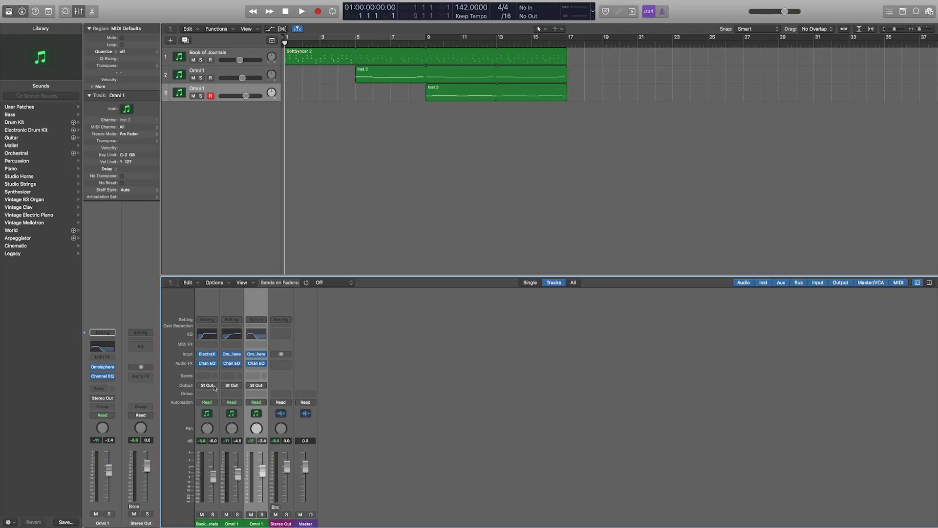
- Route the Book of Journals and Omni 1 channel outputs to Bus 1, creating Aux 1
click(214, 385)
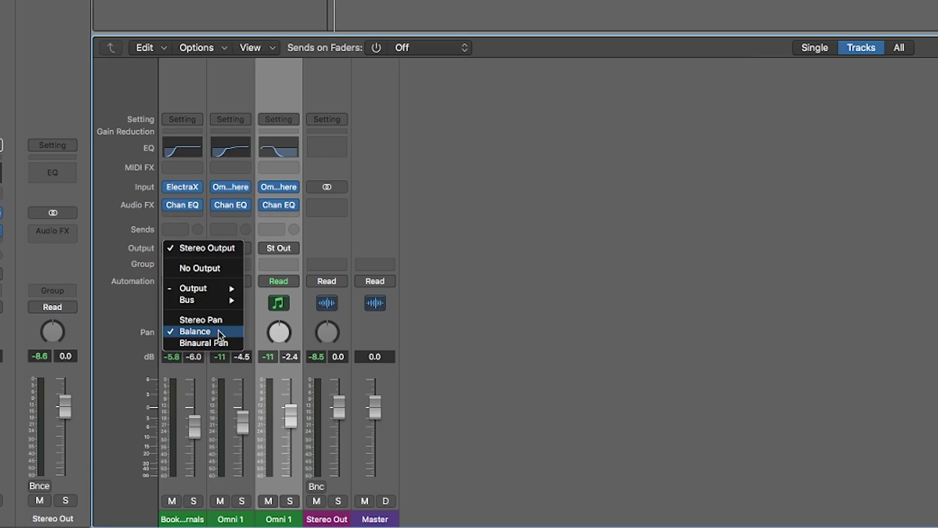
mouse_move(215, 292)
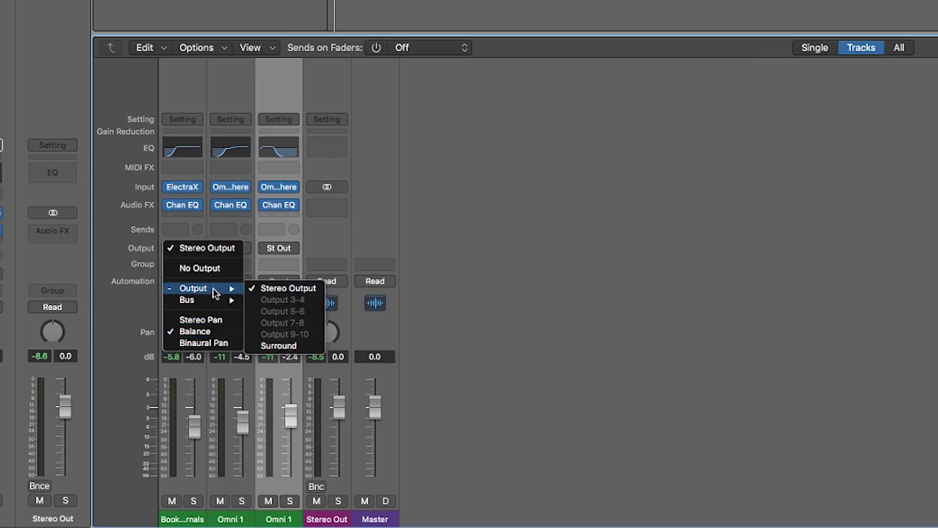
click(655, 251)
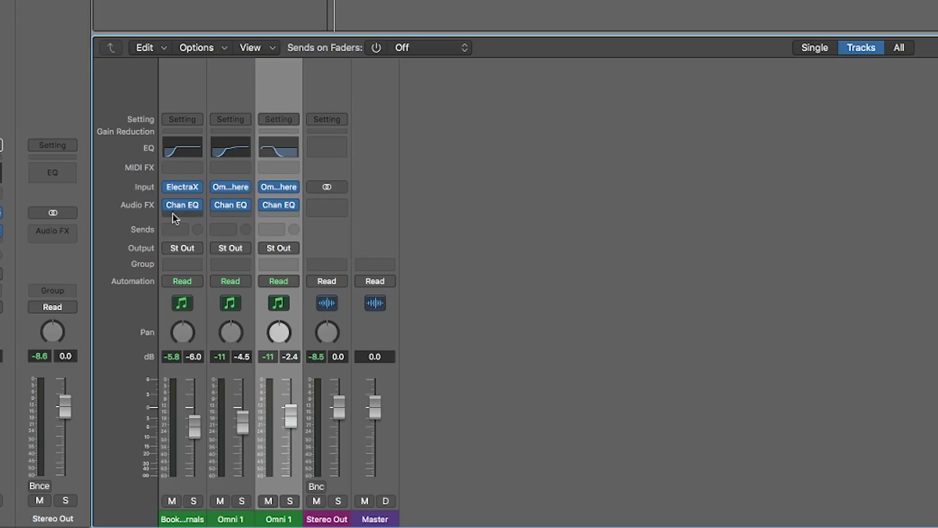
click(198, 249)
mouse_move(218, 305)
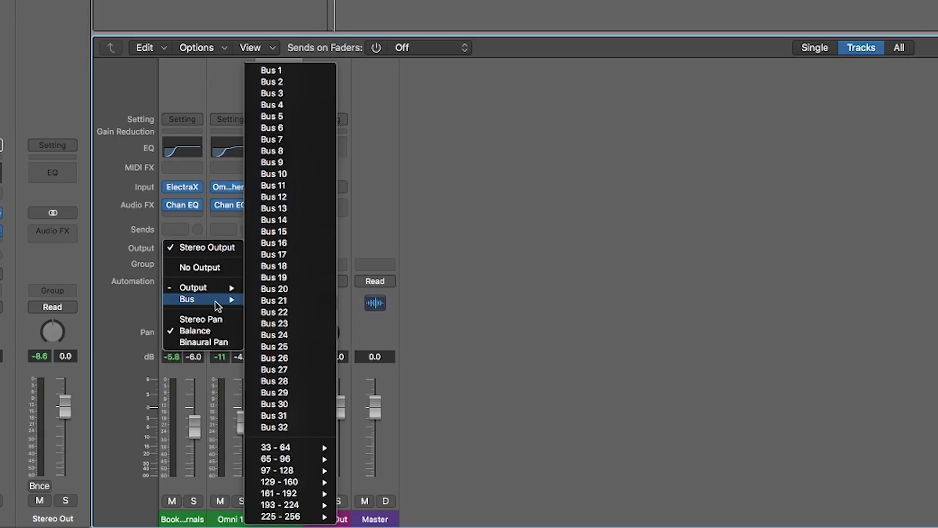
click(276, 72)
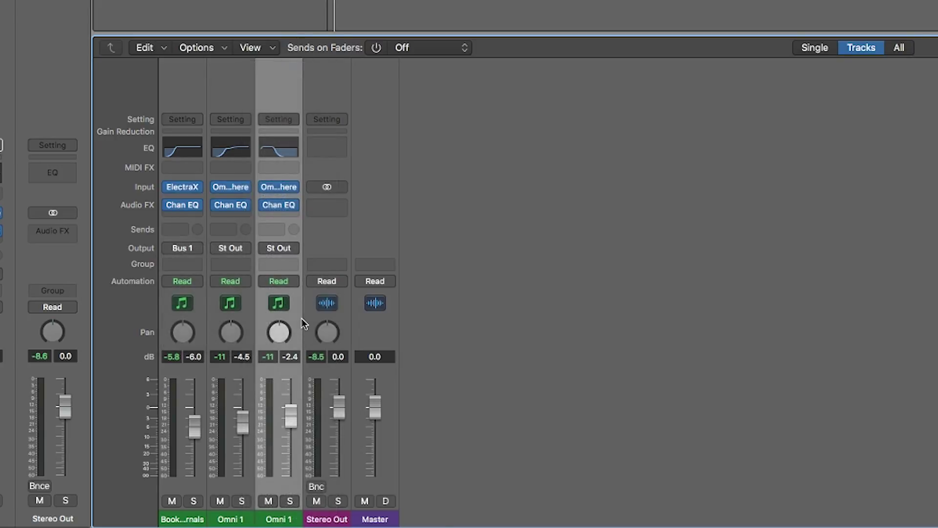
click(233, 250)
mouse_move(270, 300)
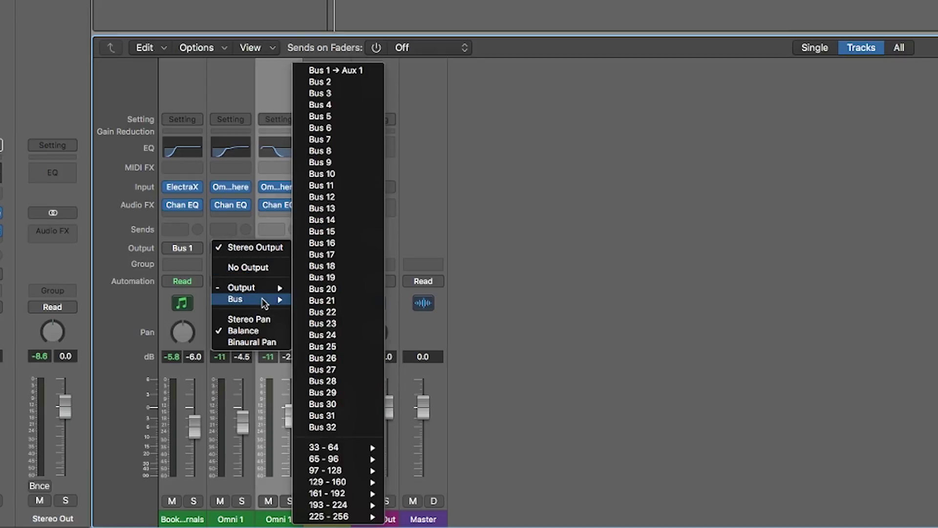
click(320, 71)
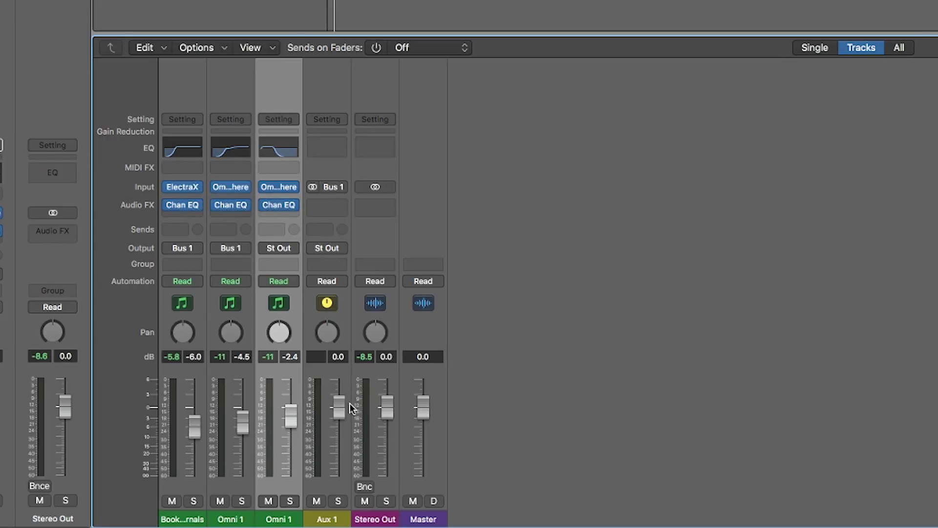
click(196, 249)
mouse_move(230, 299)
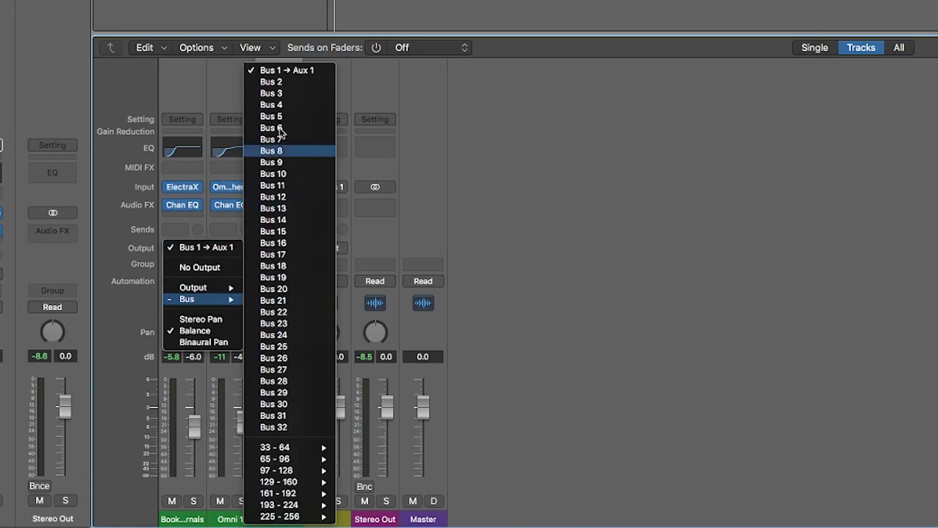
click(282, 82)
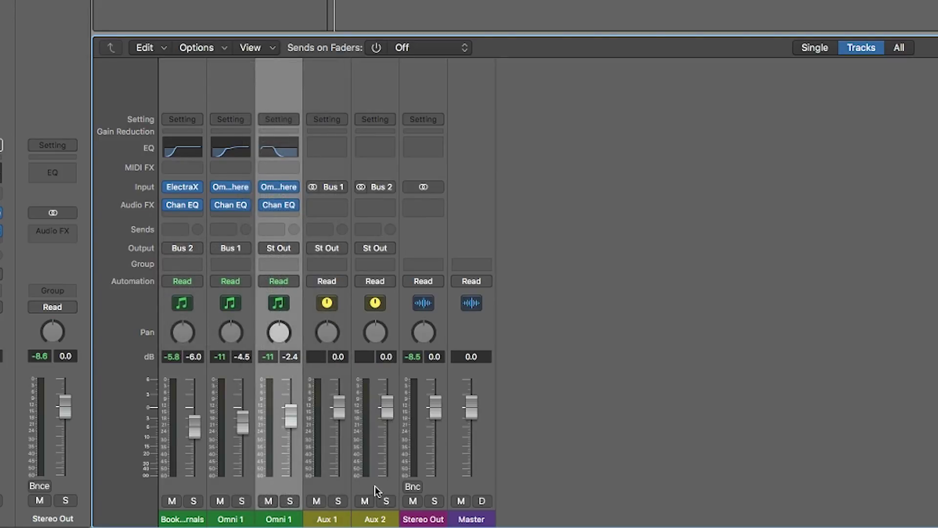
click(375, 489)
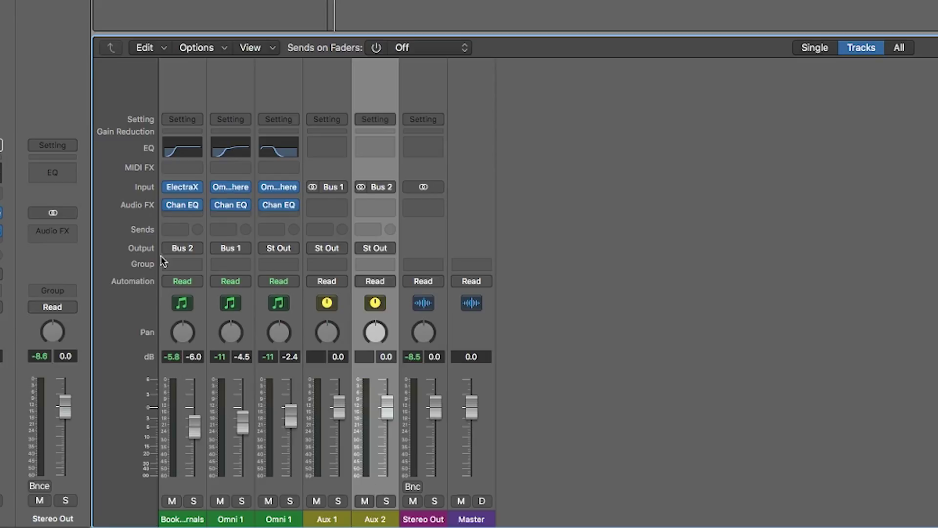
click(183, 248)
mouse_move(206, 299)
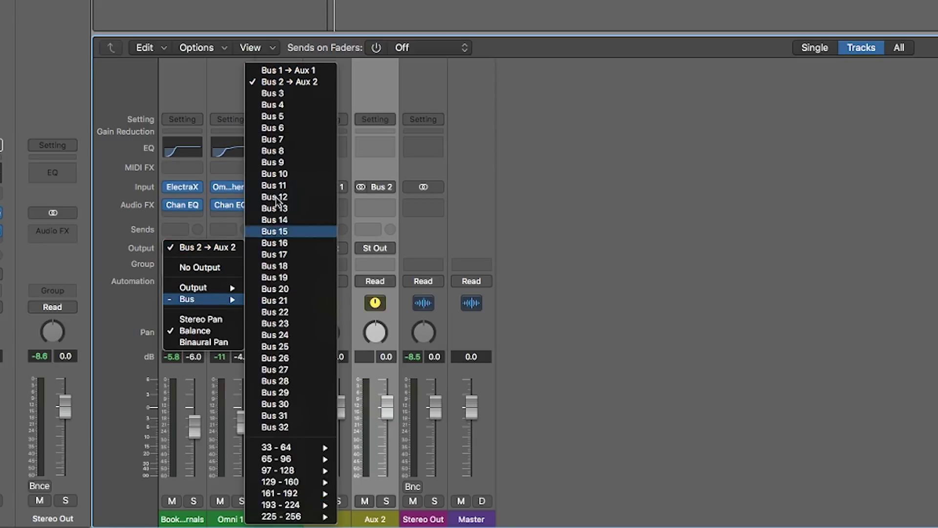
click(270, 70)
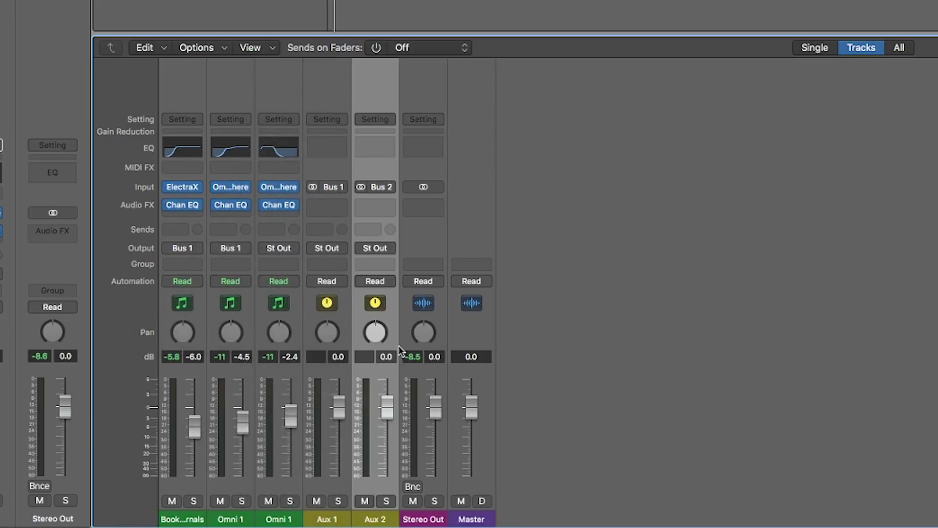
key(Delete)
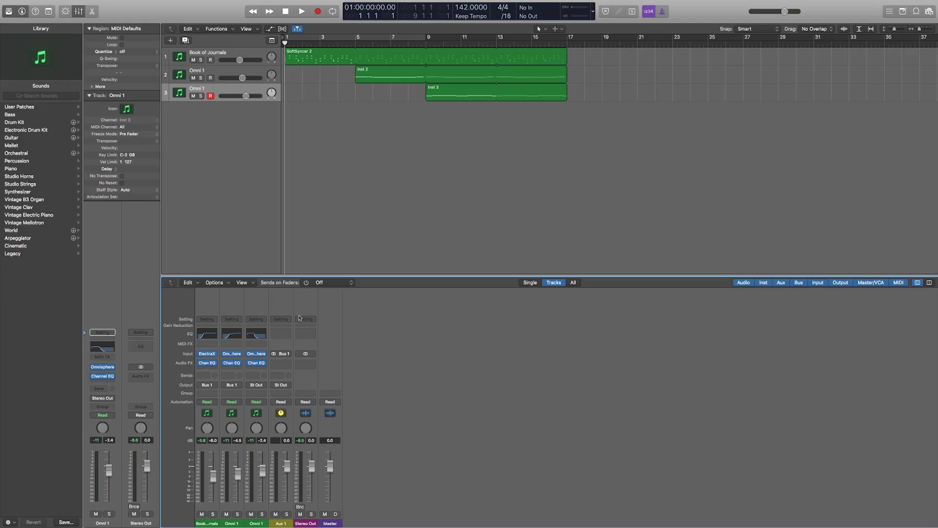
- Select the Book of Journals and Omni 1 tracks and the Aux 1 strip, then clear the region selection
click(246, 54)
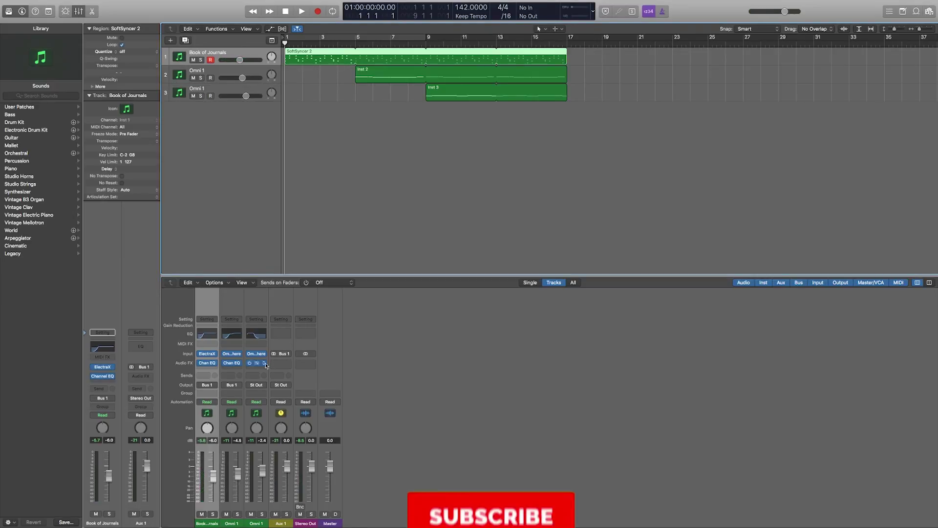
click(235, 73)
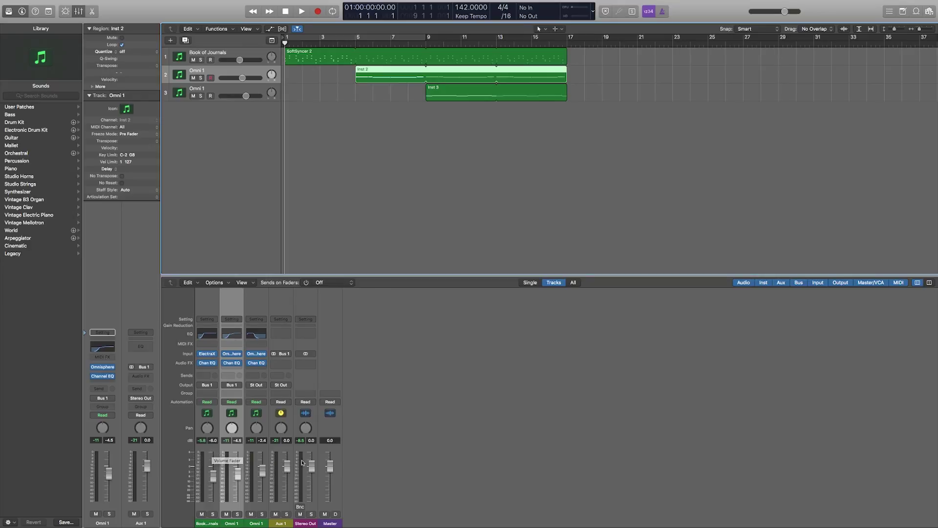
click(291, 451)
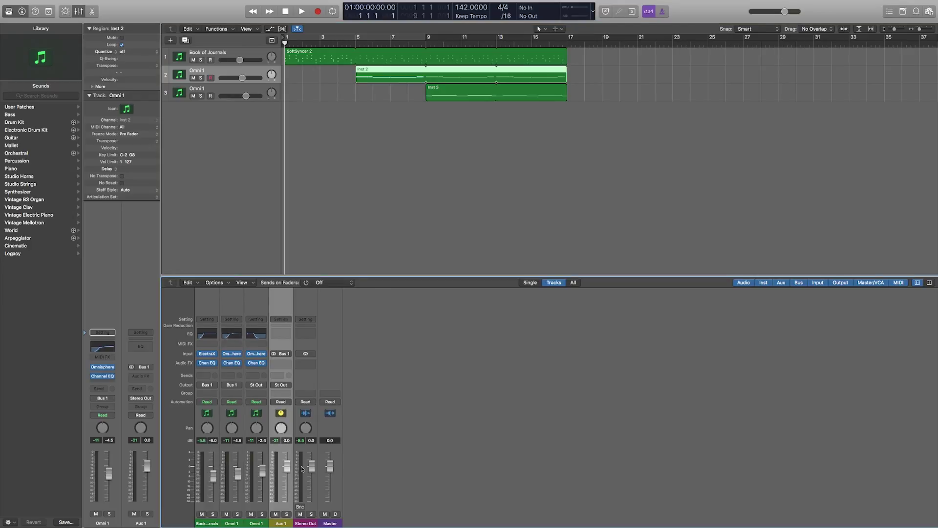
click(340, 127)
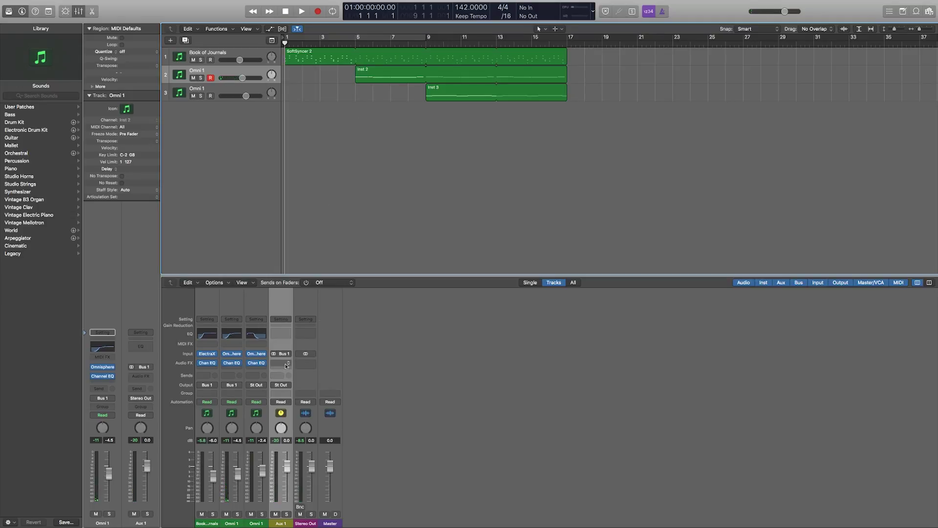
- Play the project from the start and stop it near bar 17
key(space)
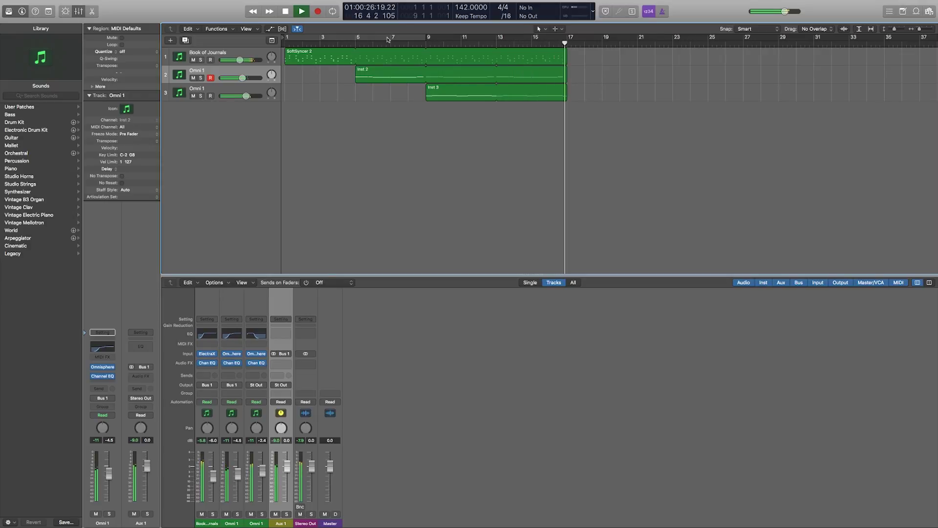
key(space)
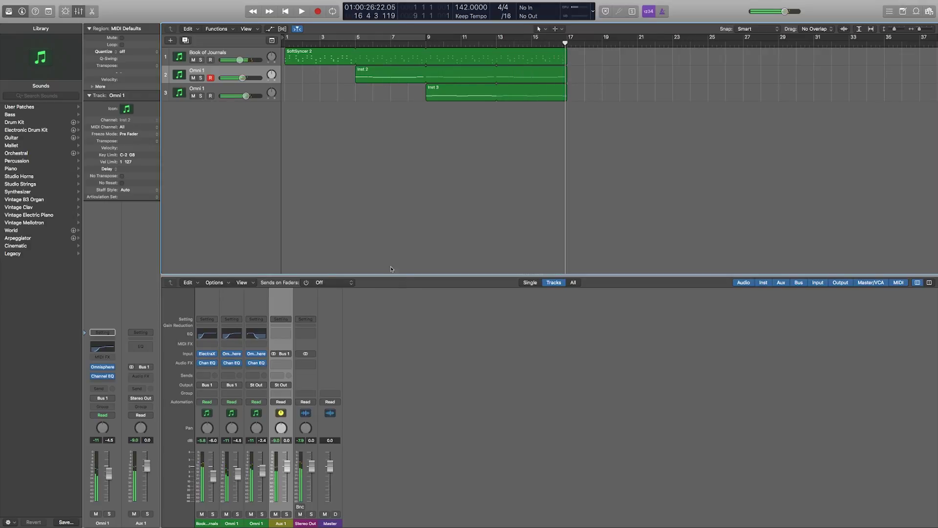
- Insert HalfTime on Aux 1 and set its loop length to 1/4
click(289, 361)
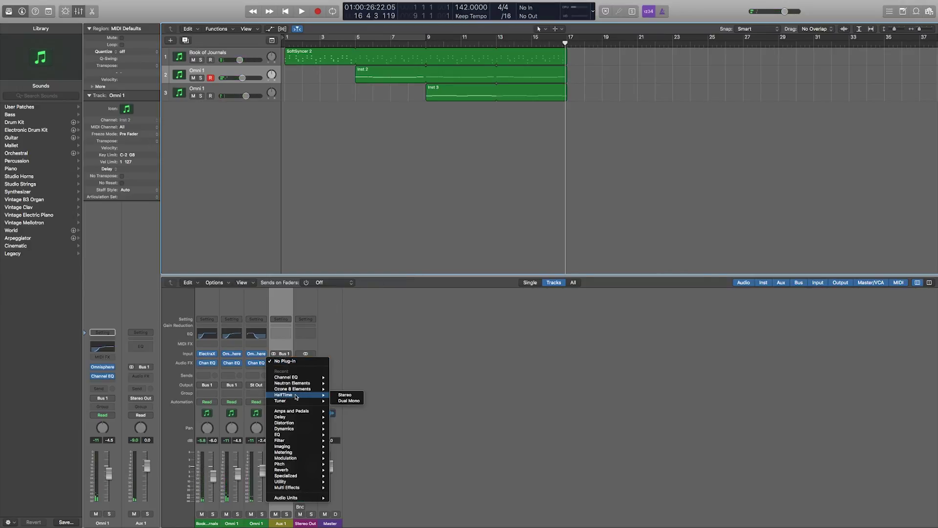
click(327, 402)
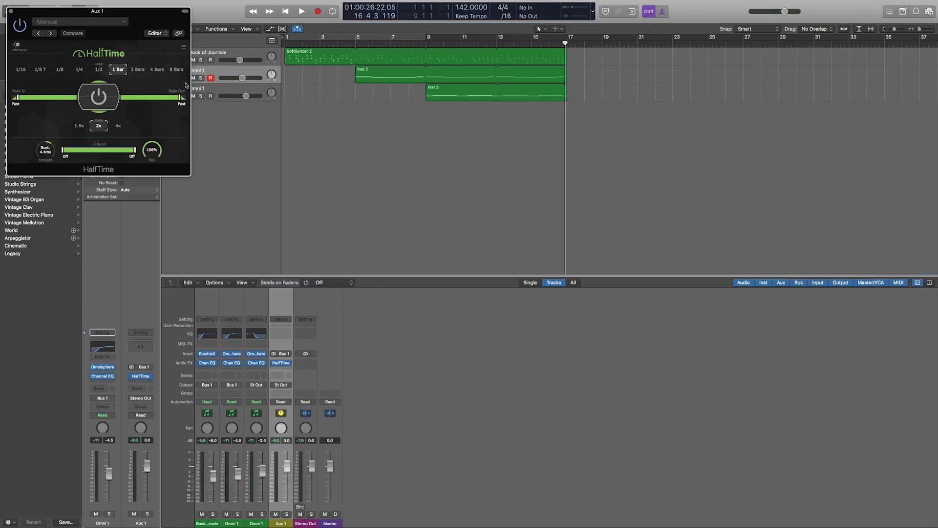
drag(137, 7, 559, 134)
click(501, 198)
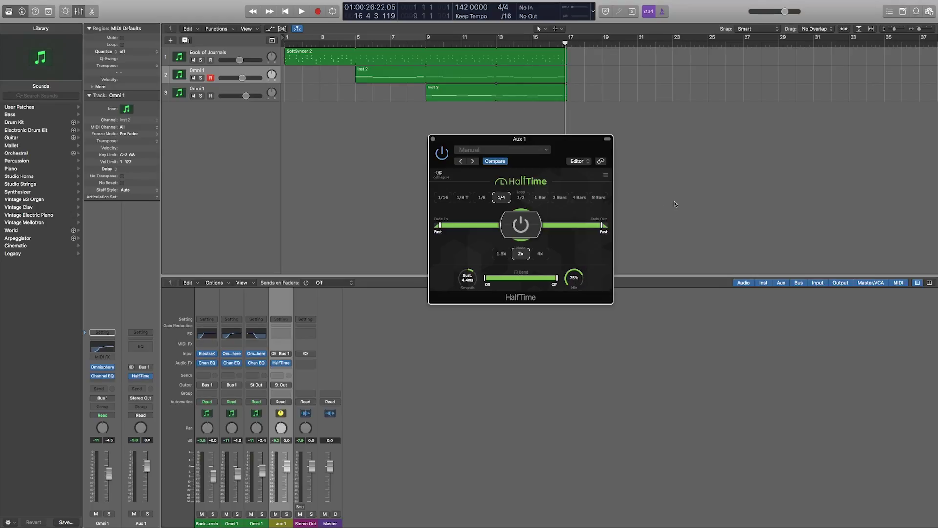
- Audition the effect from the project start, then cycle bars 5 to 9
key(Return)
key(space)
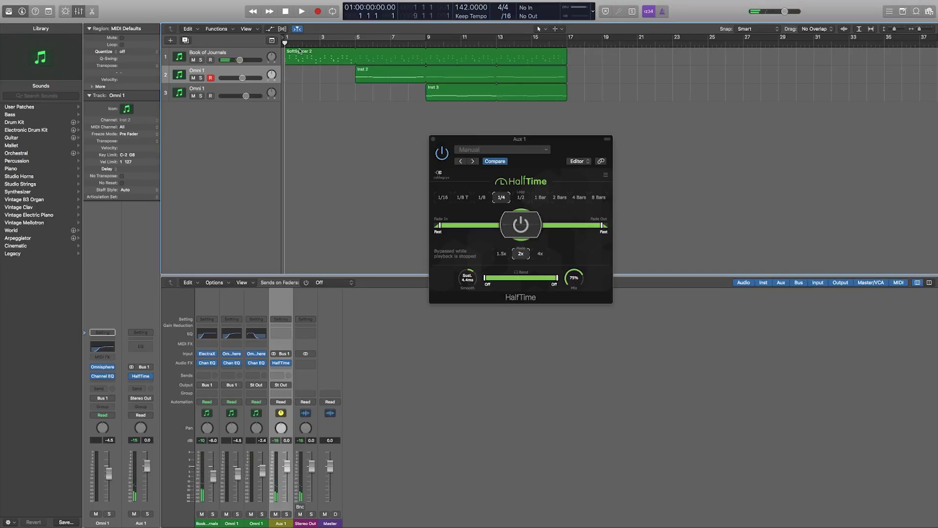
key(space)
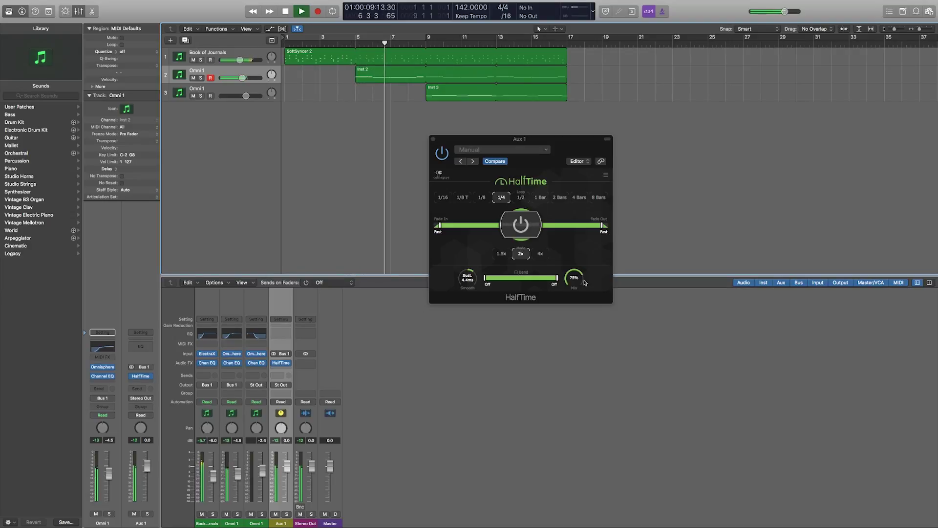
key(space)
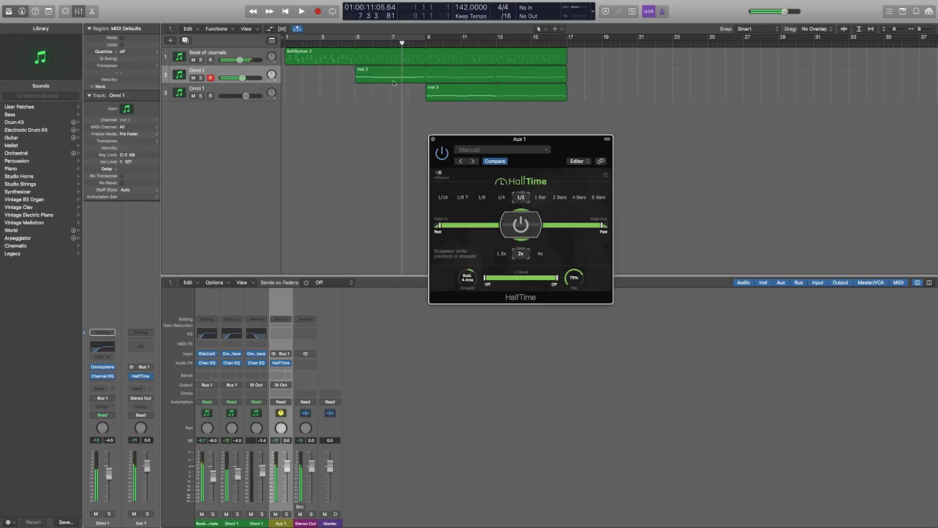
drag(357, 41, 426, 41)
key(space)
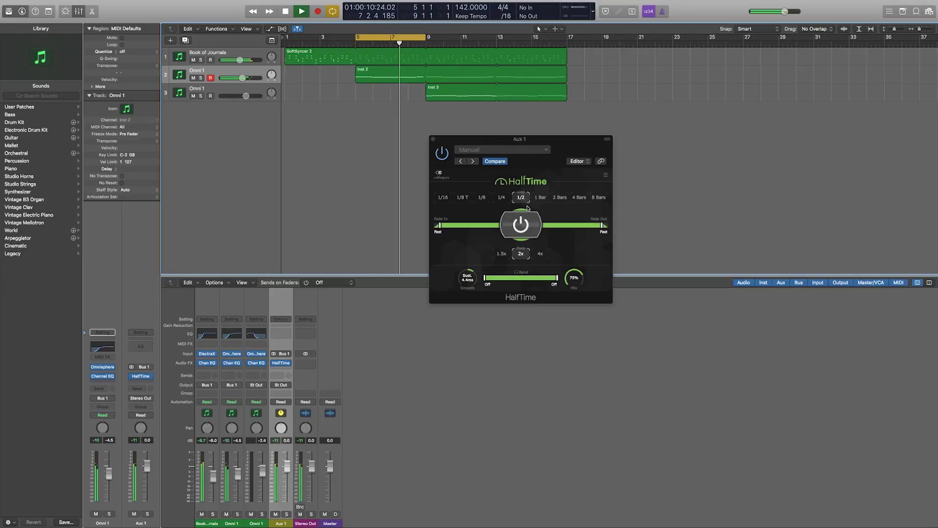
- Switch HalfTime to a 1 Bar loop at 100% mix and stop playback
click(539, 197)
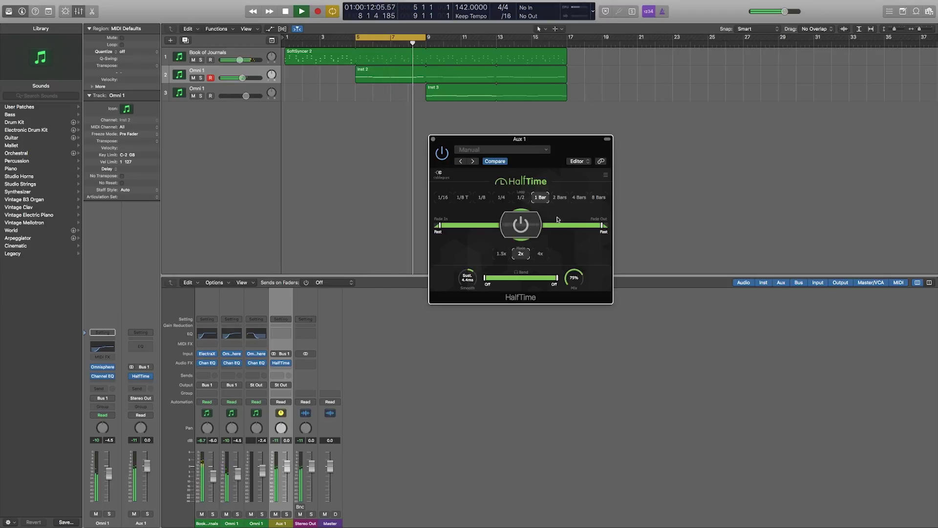
drag(574, 279, 577, 275)
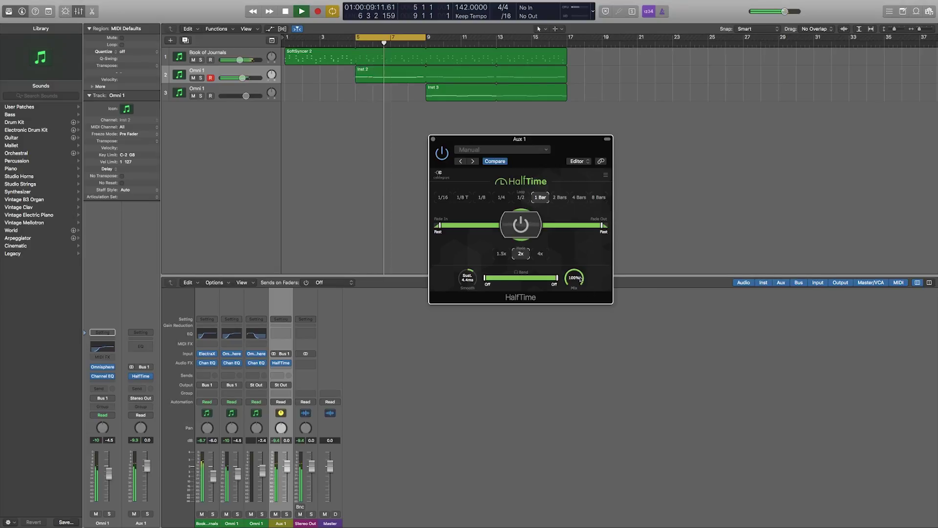
key(space)
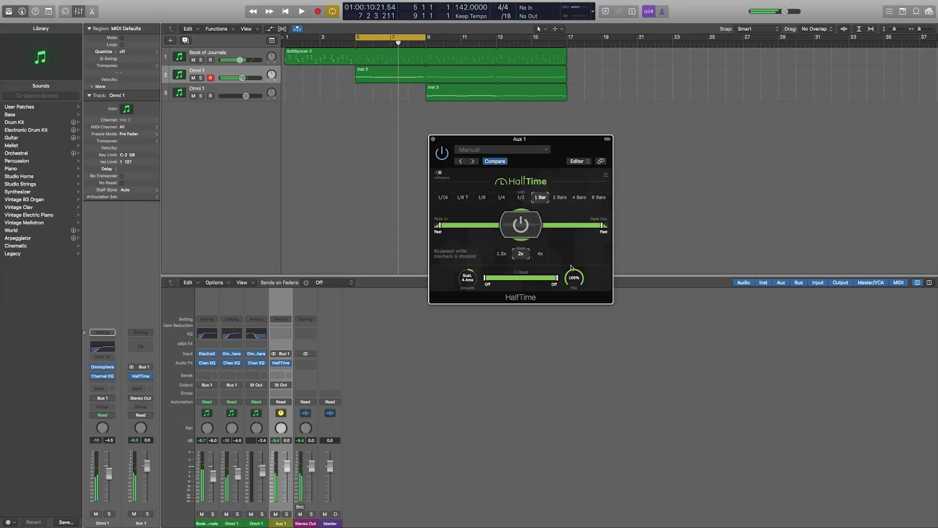
- Insert a Channel EQ after HalfTime on Aux 1 with its low cut raised
click(282, 333)
click(34, 47)
drag(34, 116, 118, 113)
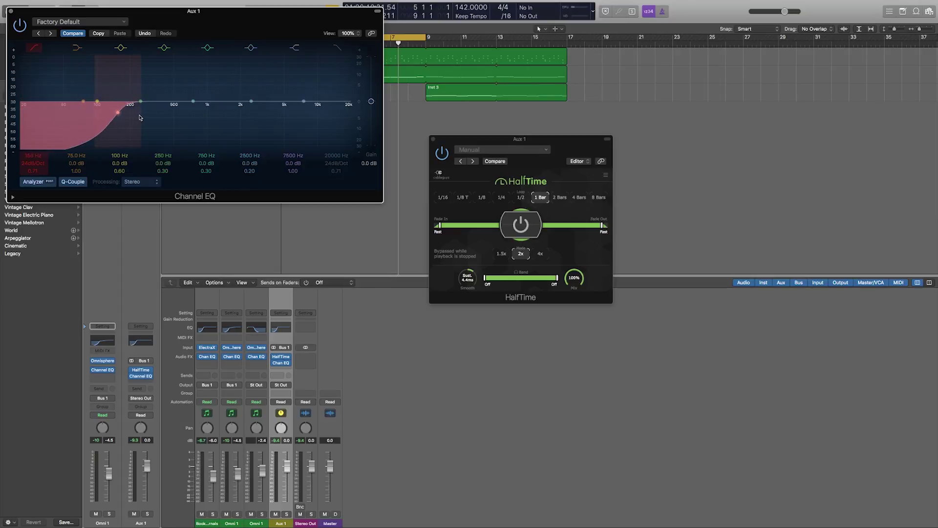
click(10, 11)
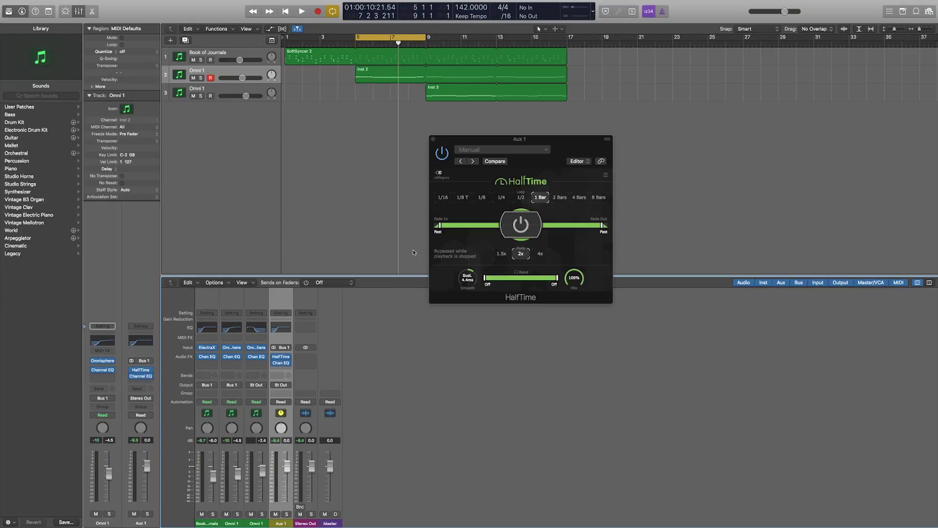
- Play the project while reopening and checking the Aux 1 Channel EQ, then stop
key(space)
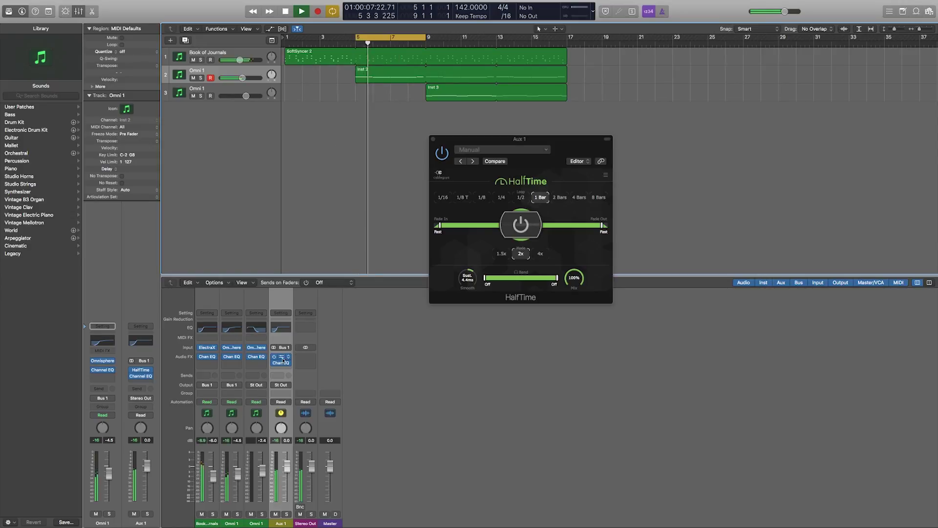
click(282, 358)
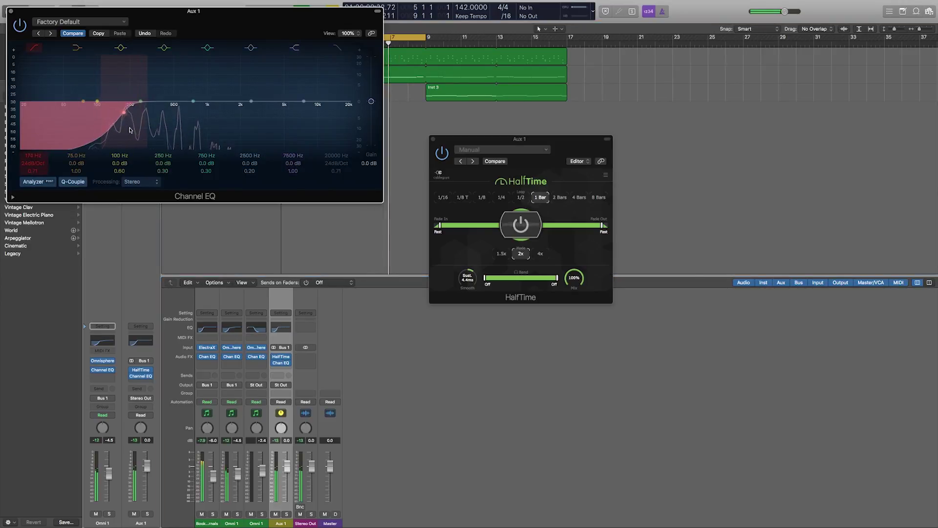
click(11, 11)
key(space)
- Move the cycle region to bars 9–13 and play it briefly
click(229, 88)
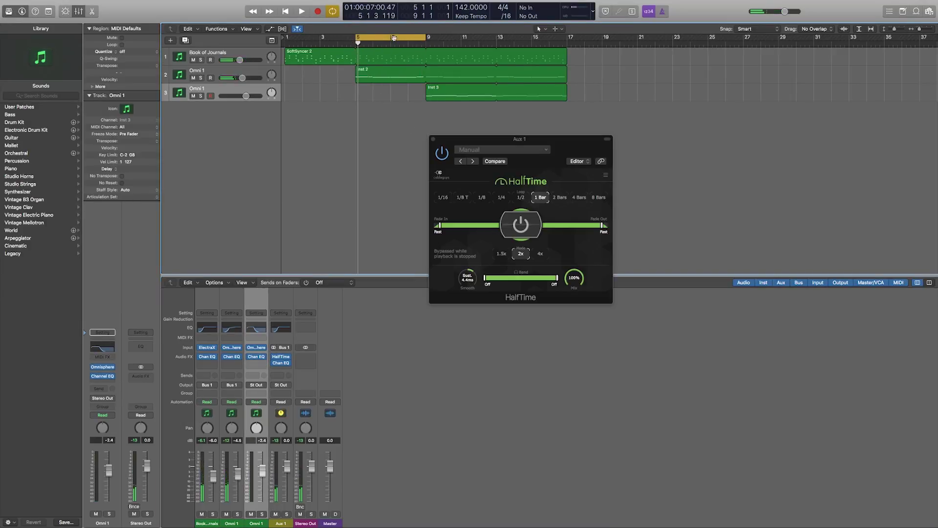
drag(394, 37, 464, 37)
key(space)
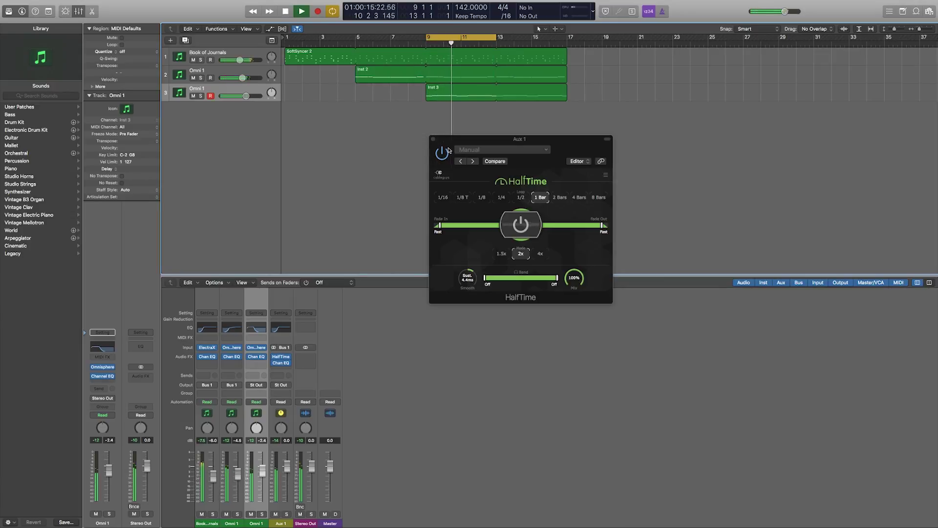
key(space)
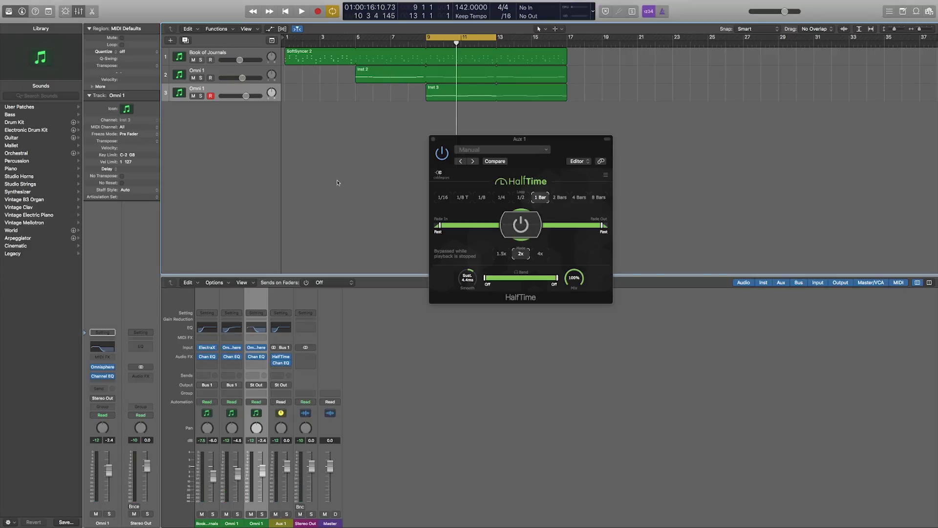
- Show the automation lanes with Aux 1 as track 4, move HalfTime lower, then hide them
key(a)
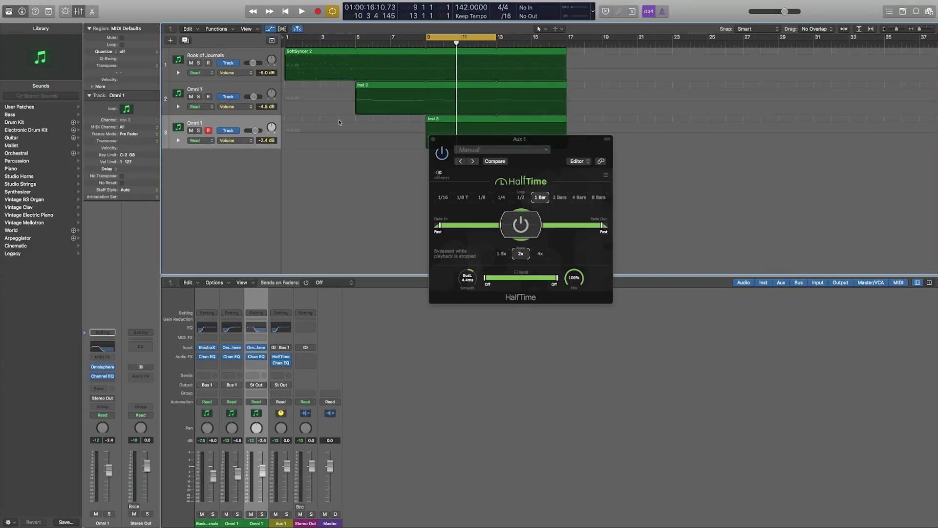
drag(519, 139, 514, 258)
click(237, 74)
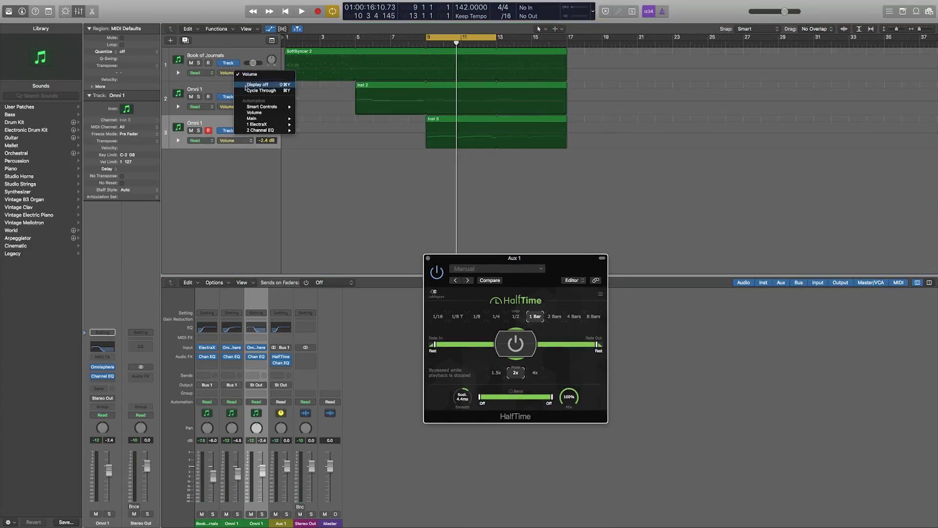
click(218, 82)
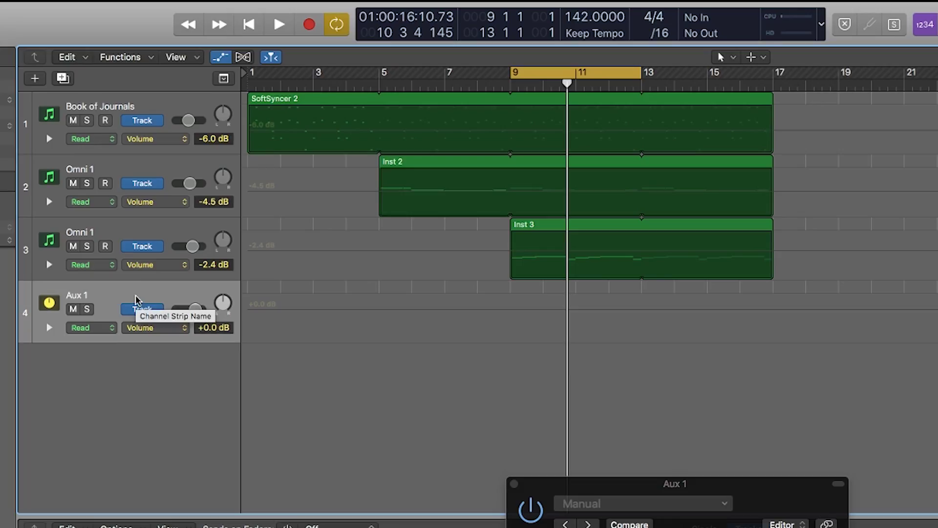
key(a)
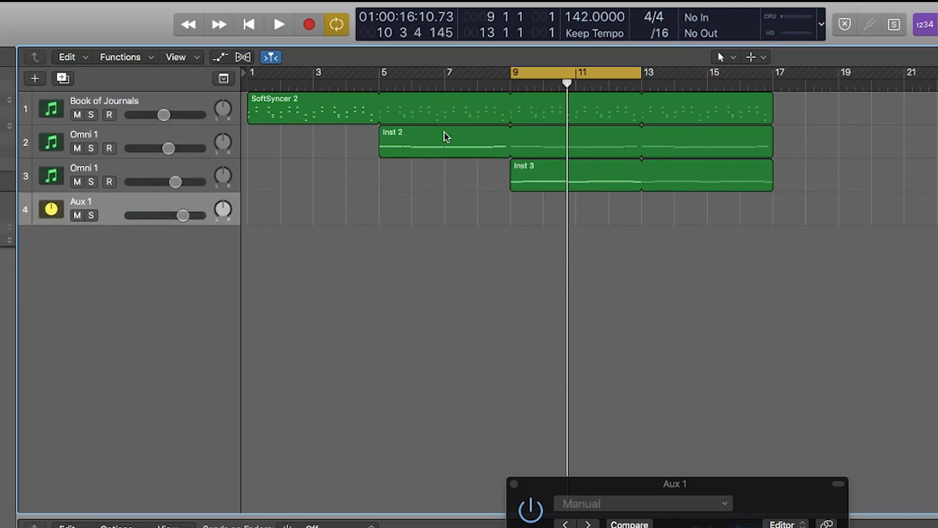
- Show automation again and set Aux 1's lane to the HalfTime Mix parameter
key(a)
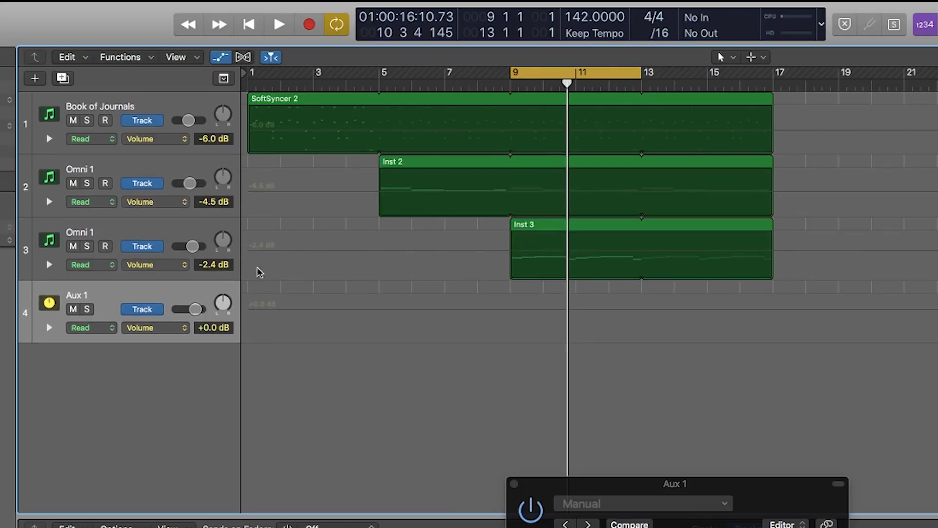
click(176, 333)
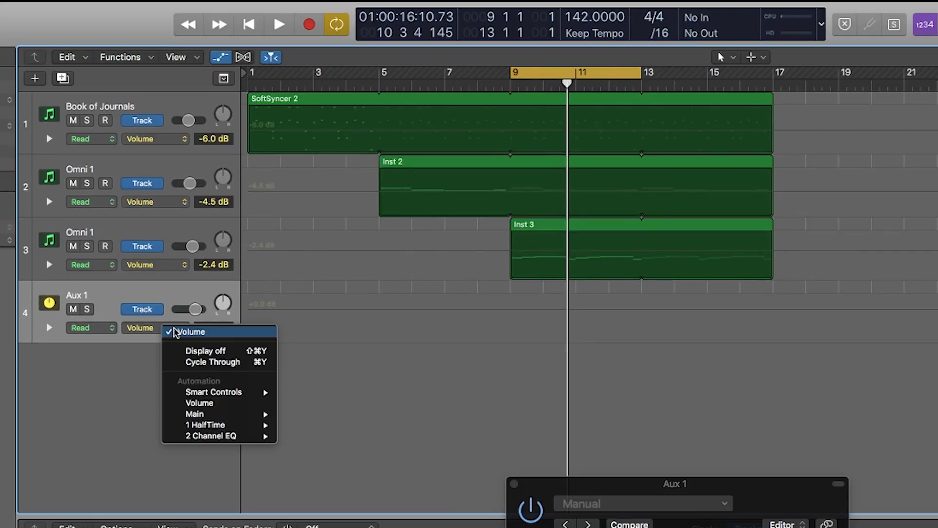
mouse_move(238, 427)
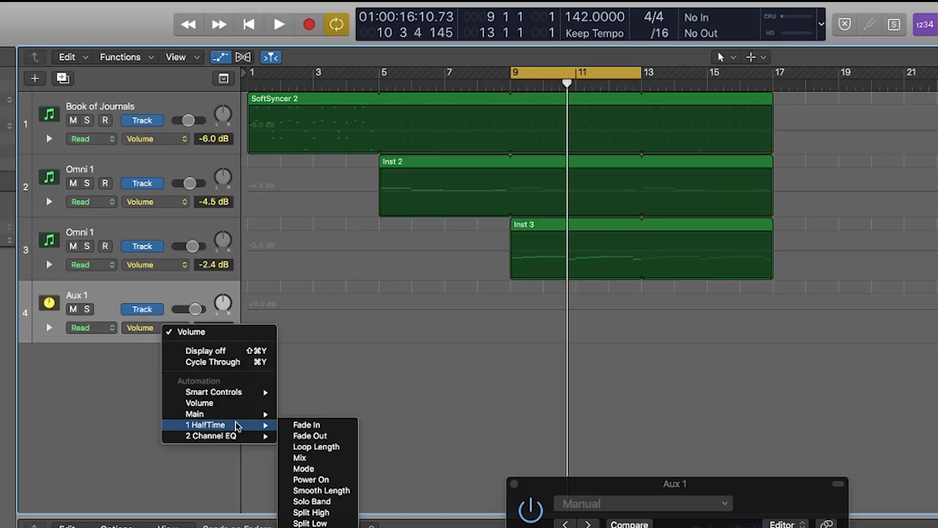
click(325, 457)
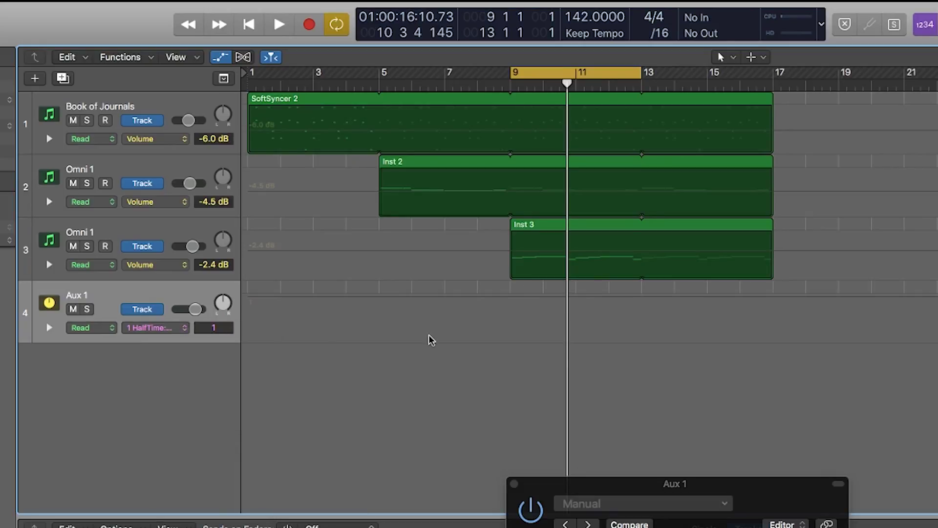
- Draw Mix points dropping from 1 to 0 between bars 9 and 11, then disable cycling
click(477, 299)
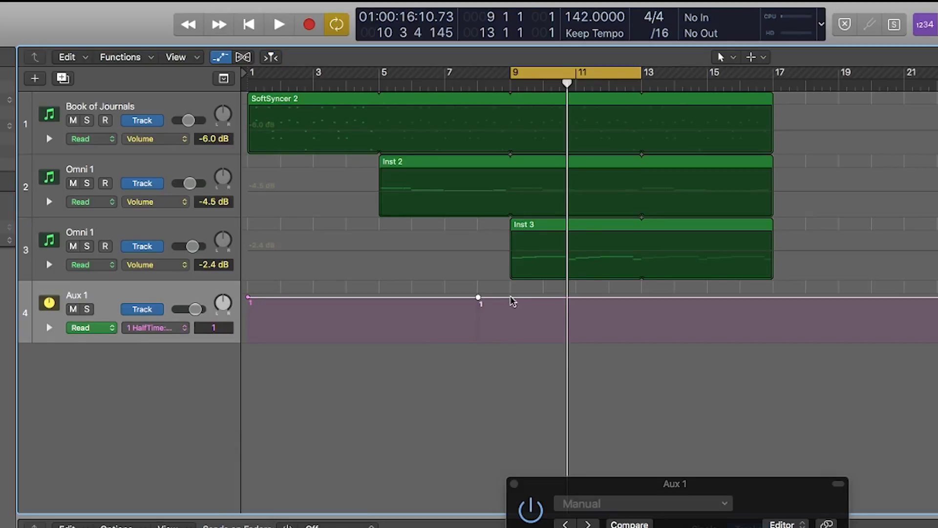
click(511, 297)
click(576, 297)
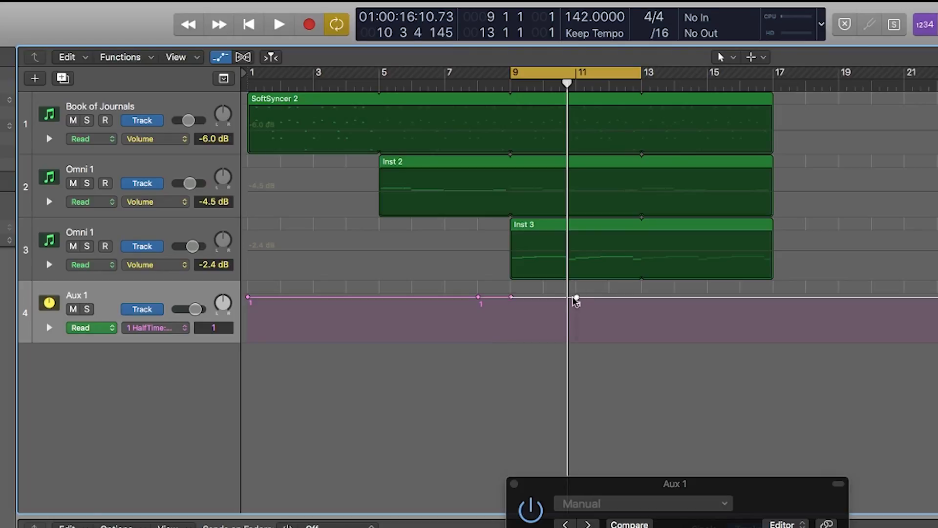
drag(569, 298, 569, 341)
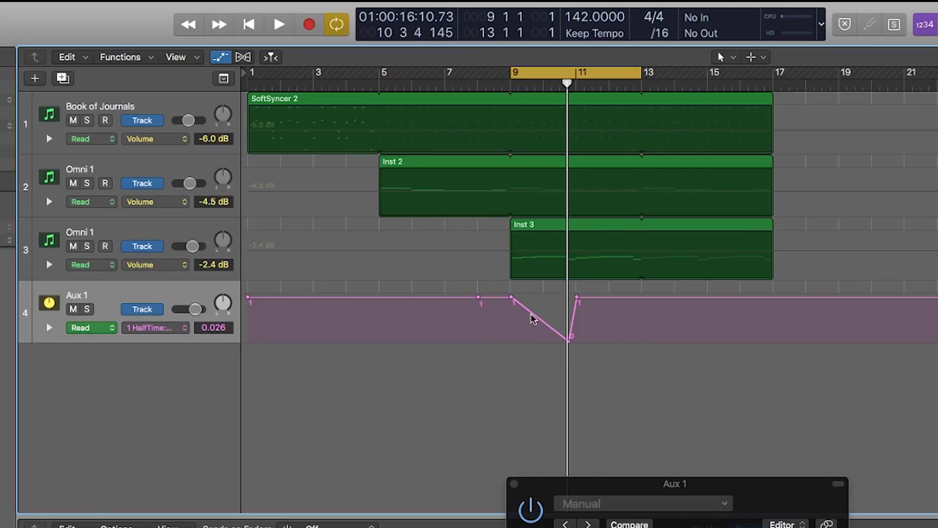
drag(522, 308, 512, 341)
drag(570, 341, 574, 341)
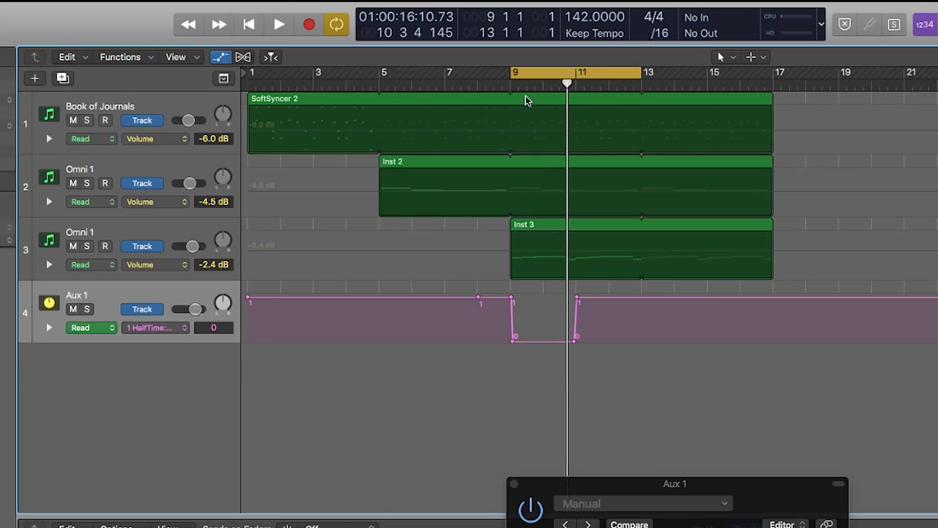
click(493, 84)
click(549, 77)
- After a playback pass, add points around bar 13 and pull the new one to Mix 0
key(space)
key(space)
key(space)
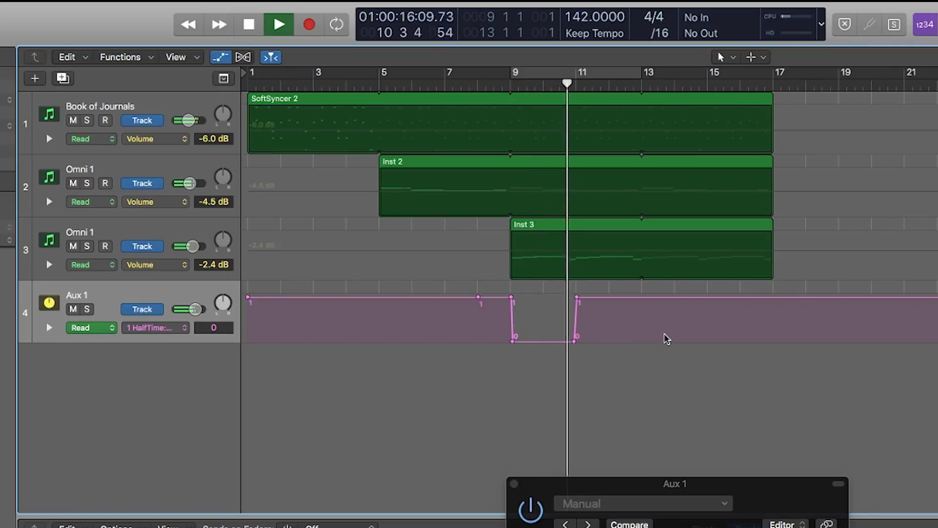
key(space)
click(639, 297)
click(650, 297)
drag(650, 297, 639, 341)
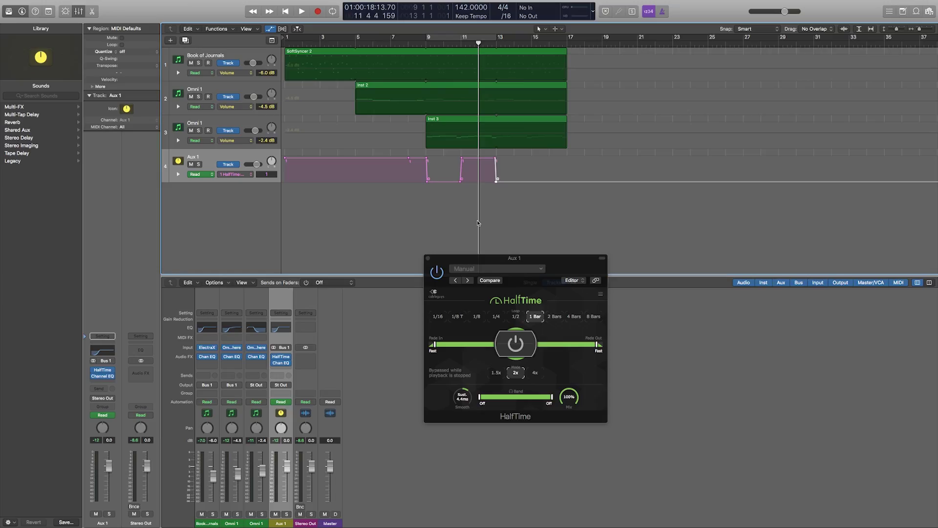